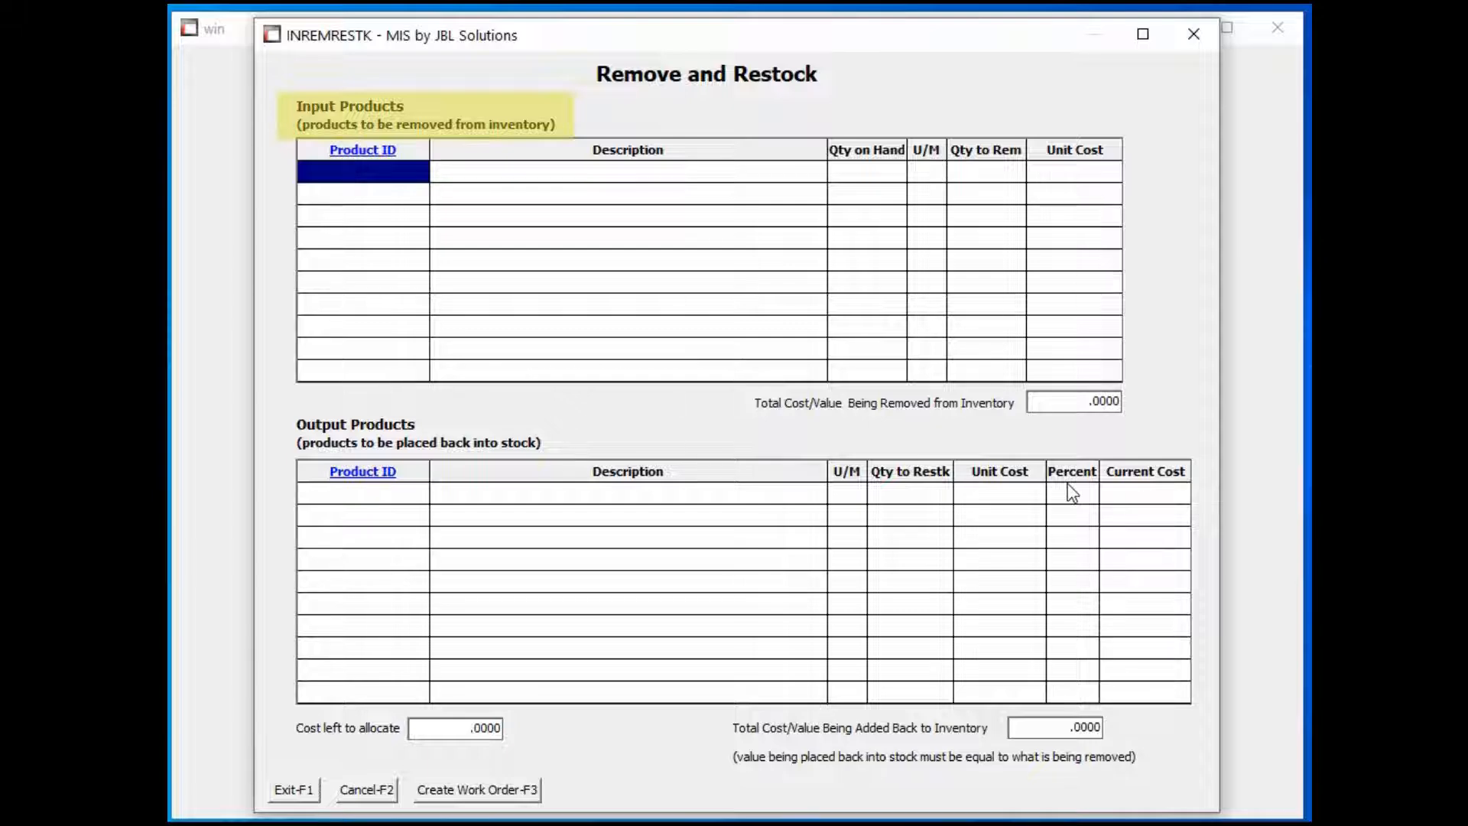
- Add product MGNT85A-R to the input products with a quantity of 10 to remove from inventory
click(345, 154)
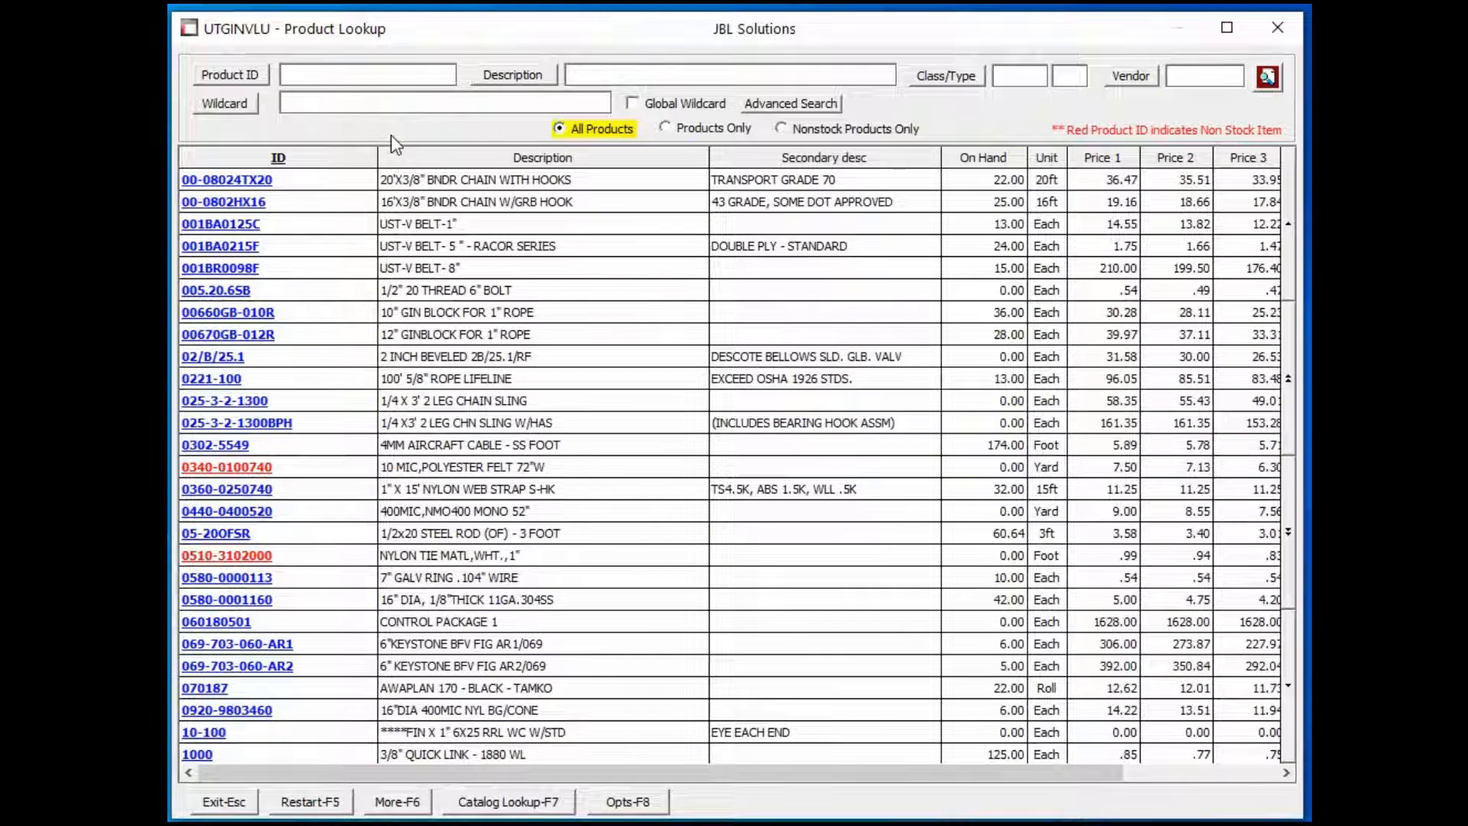
text(MGM)
key(Down)
key(Down)
key(Down)
key(Down)
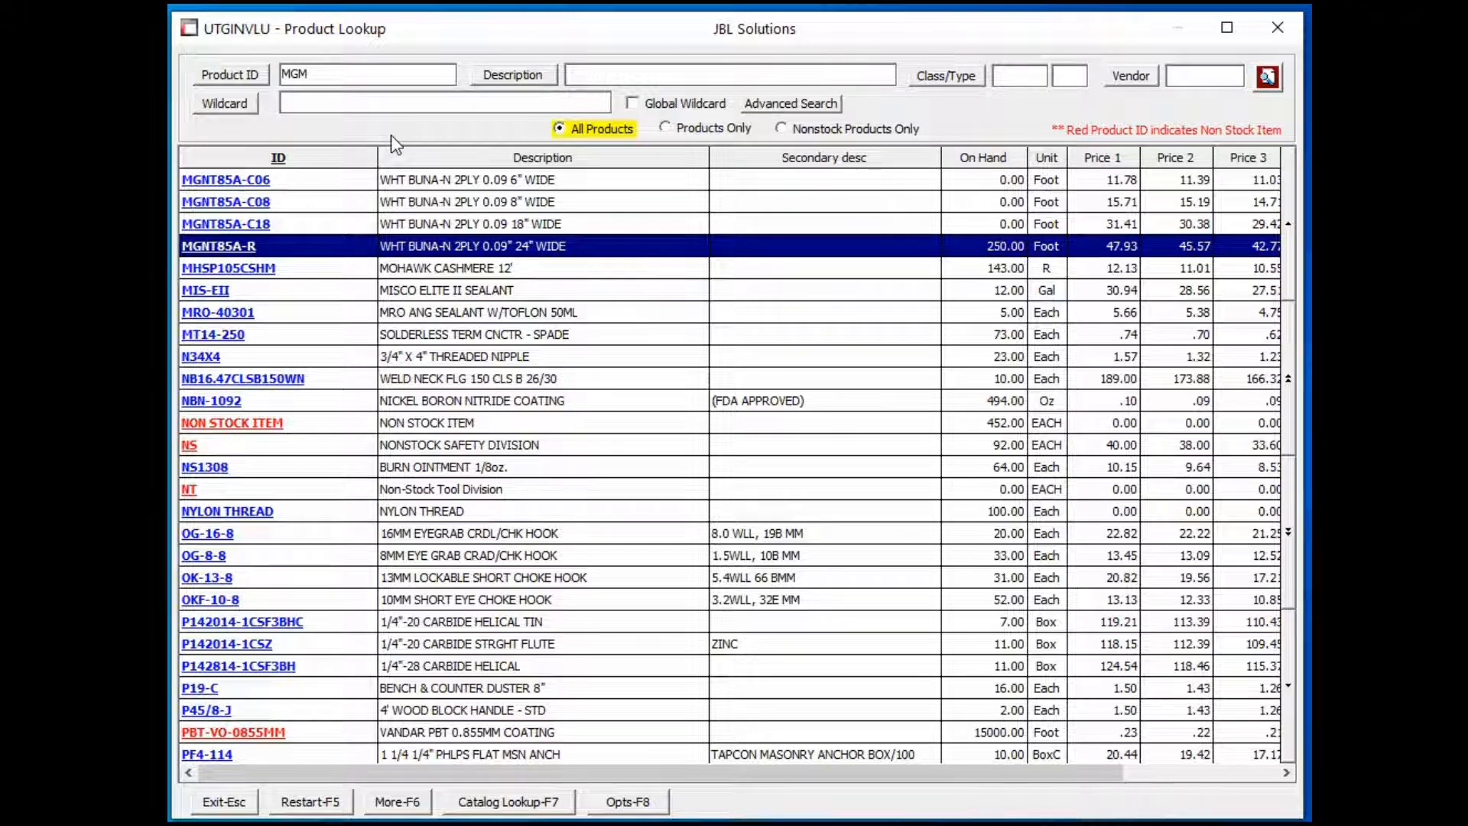
key(Return)
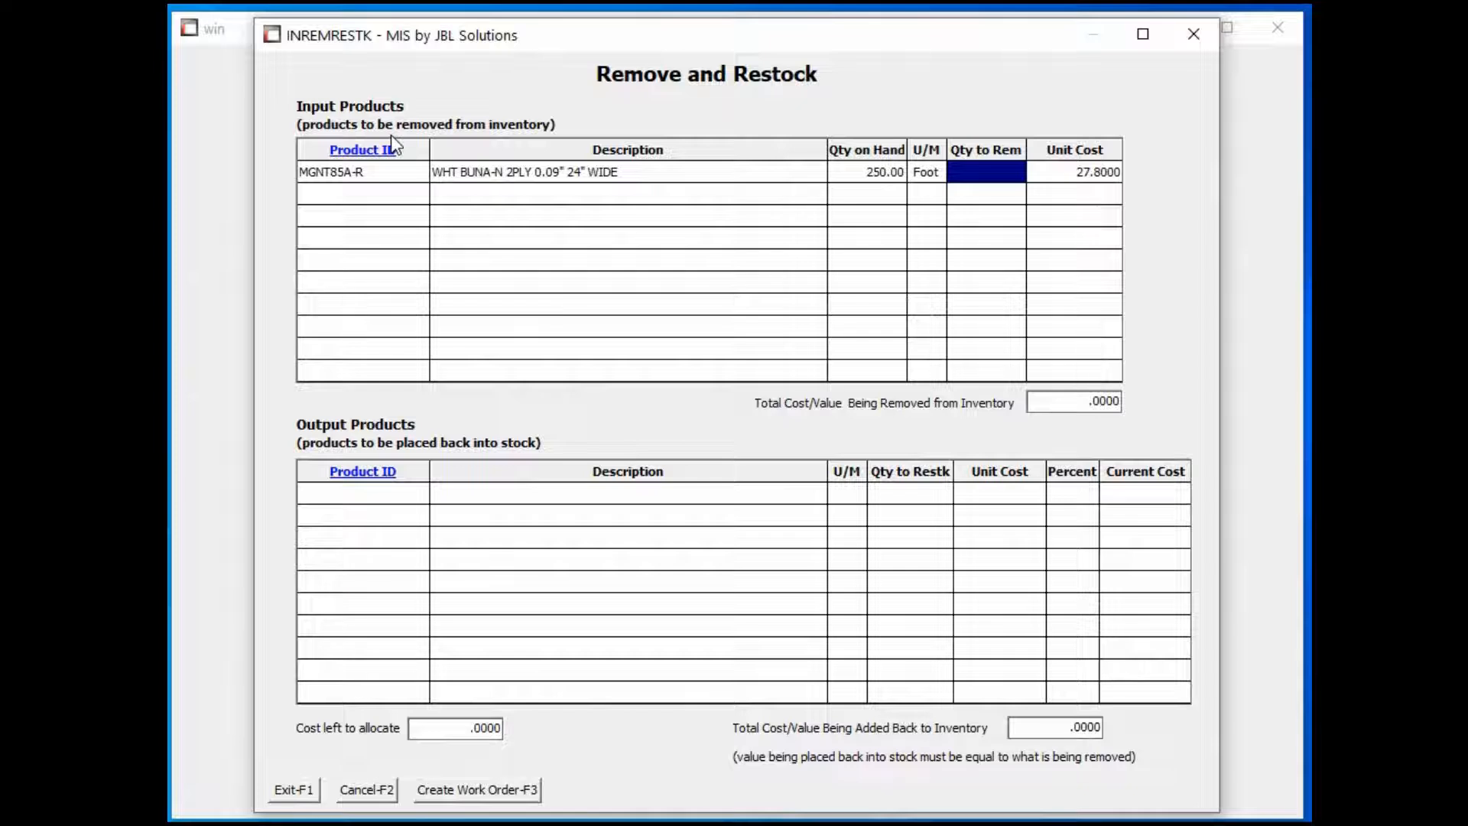
text(10)
key(Return)
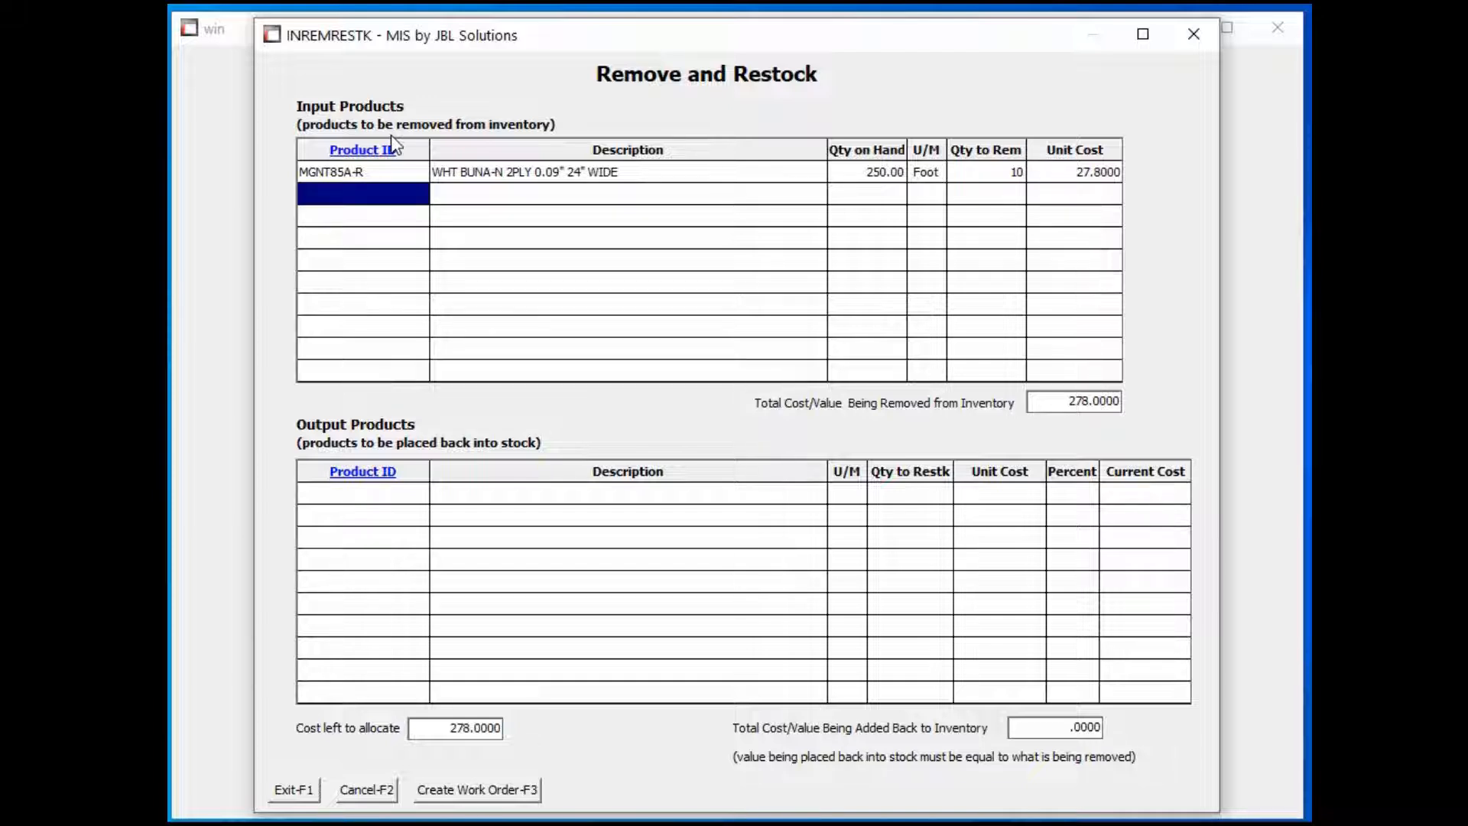
- Add MGNT85A-C06 to the output products with a restock quantity of 10 and a unit cost of 6.95
click(338, 496)
click(341, 469)
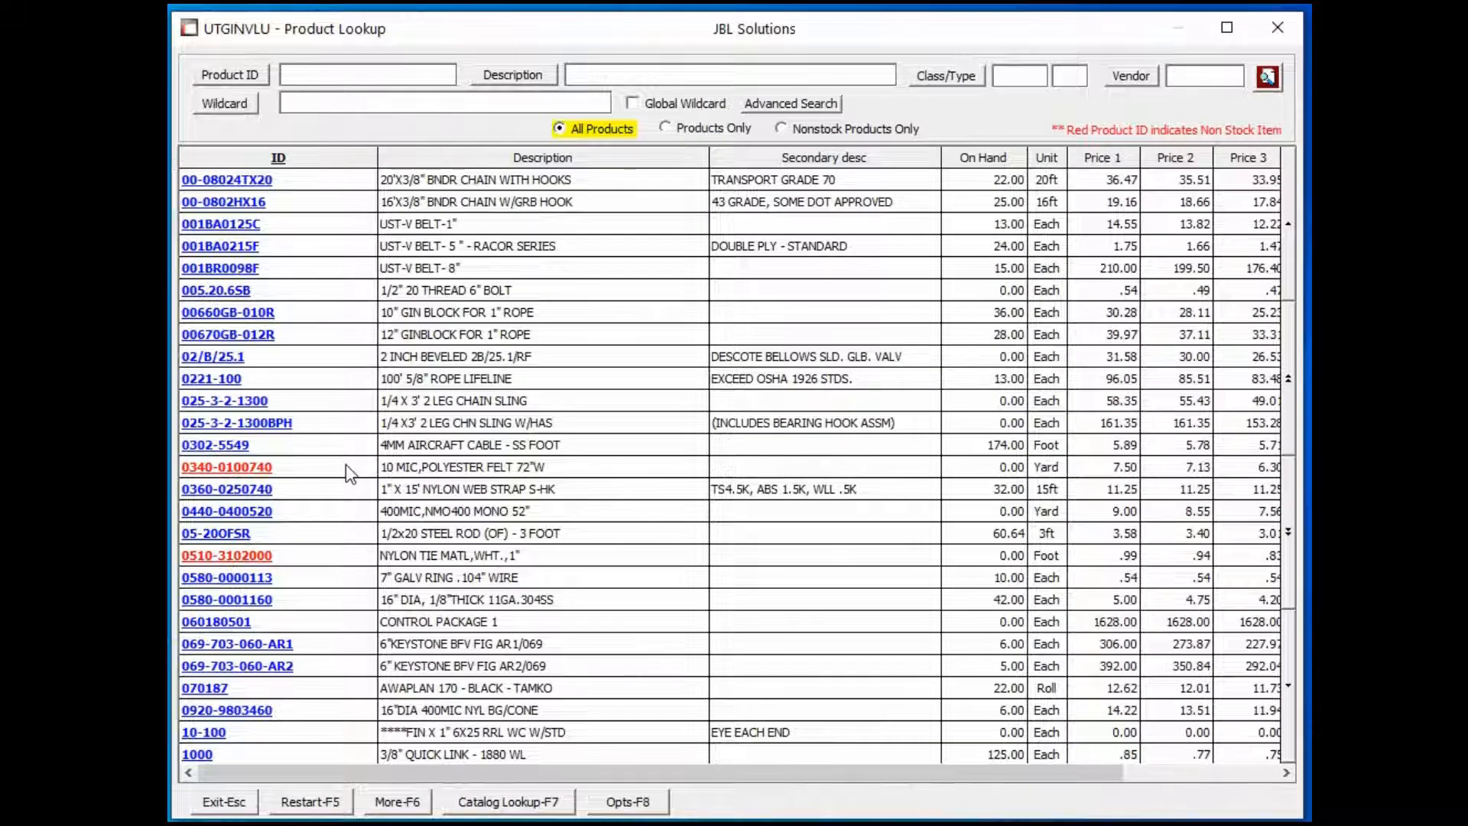
text(MGM)
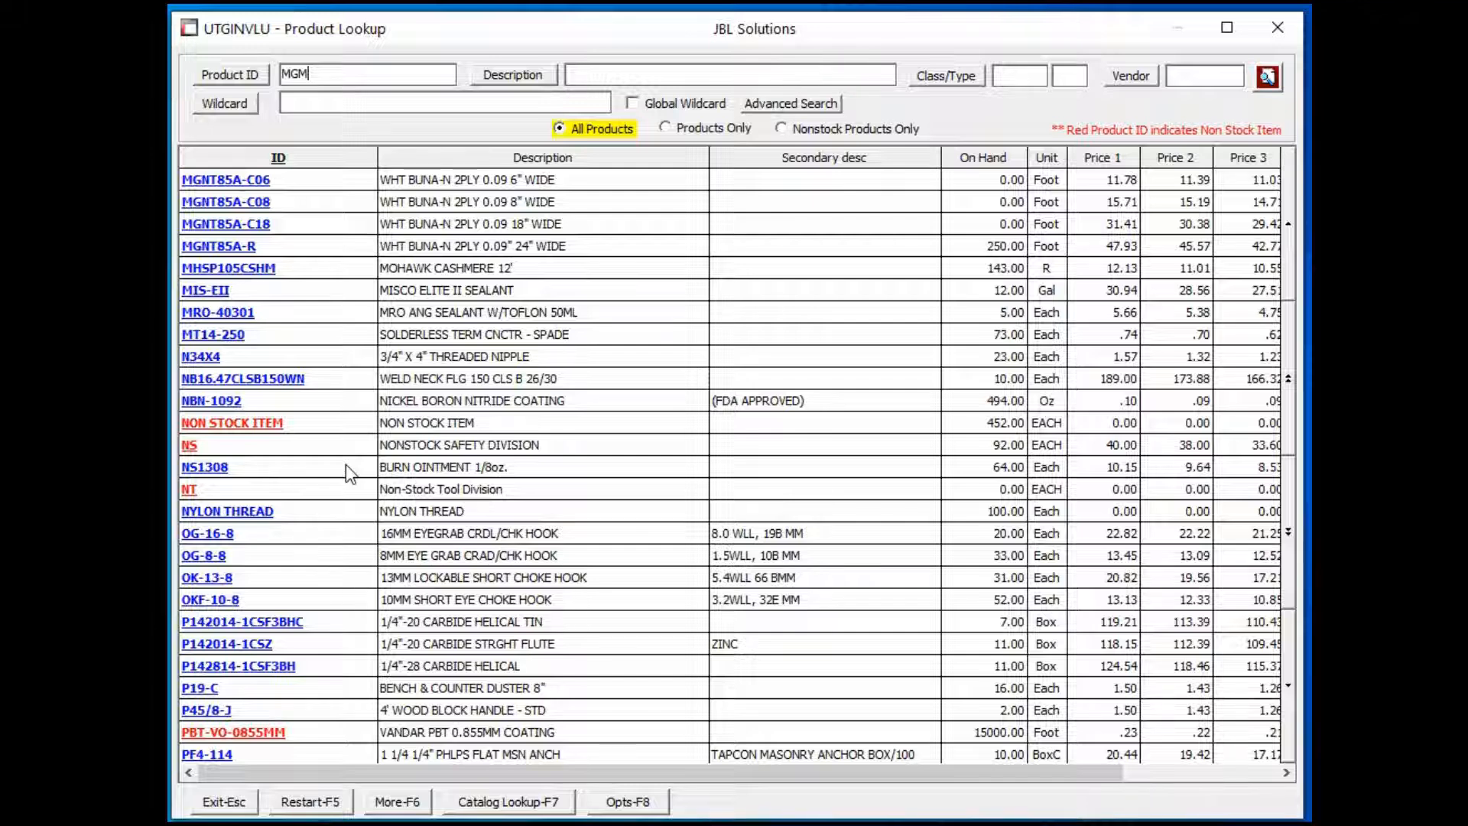
key(Down)
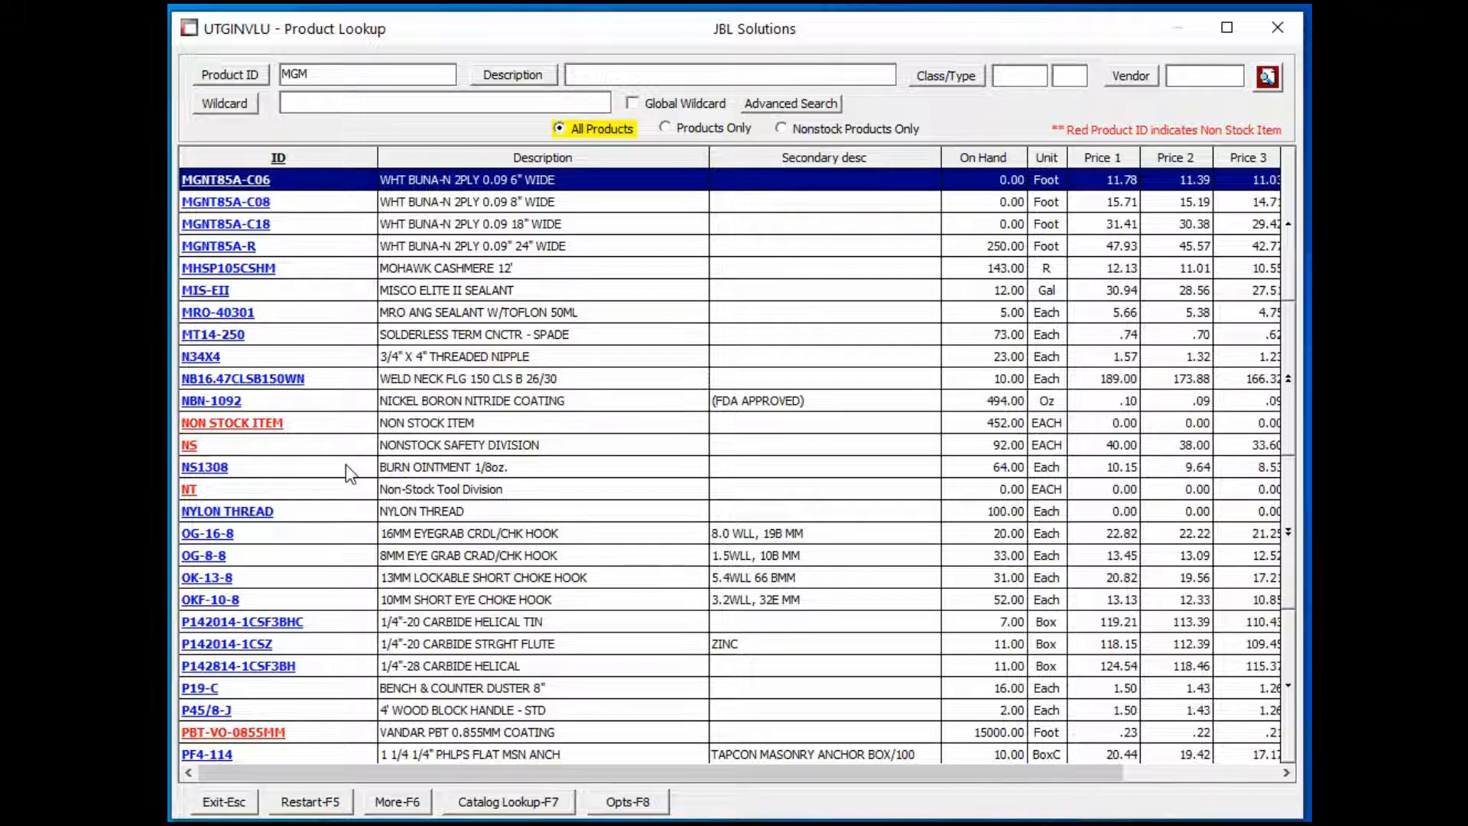
key(Return)
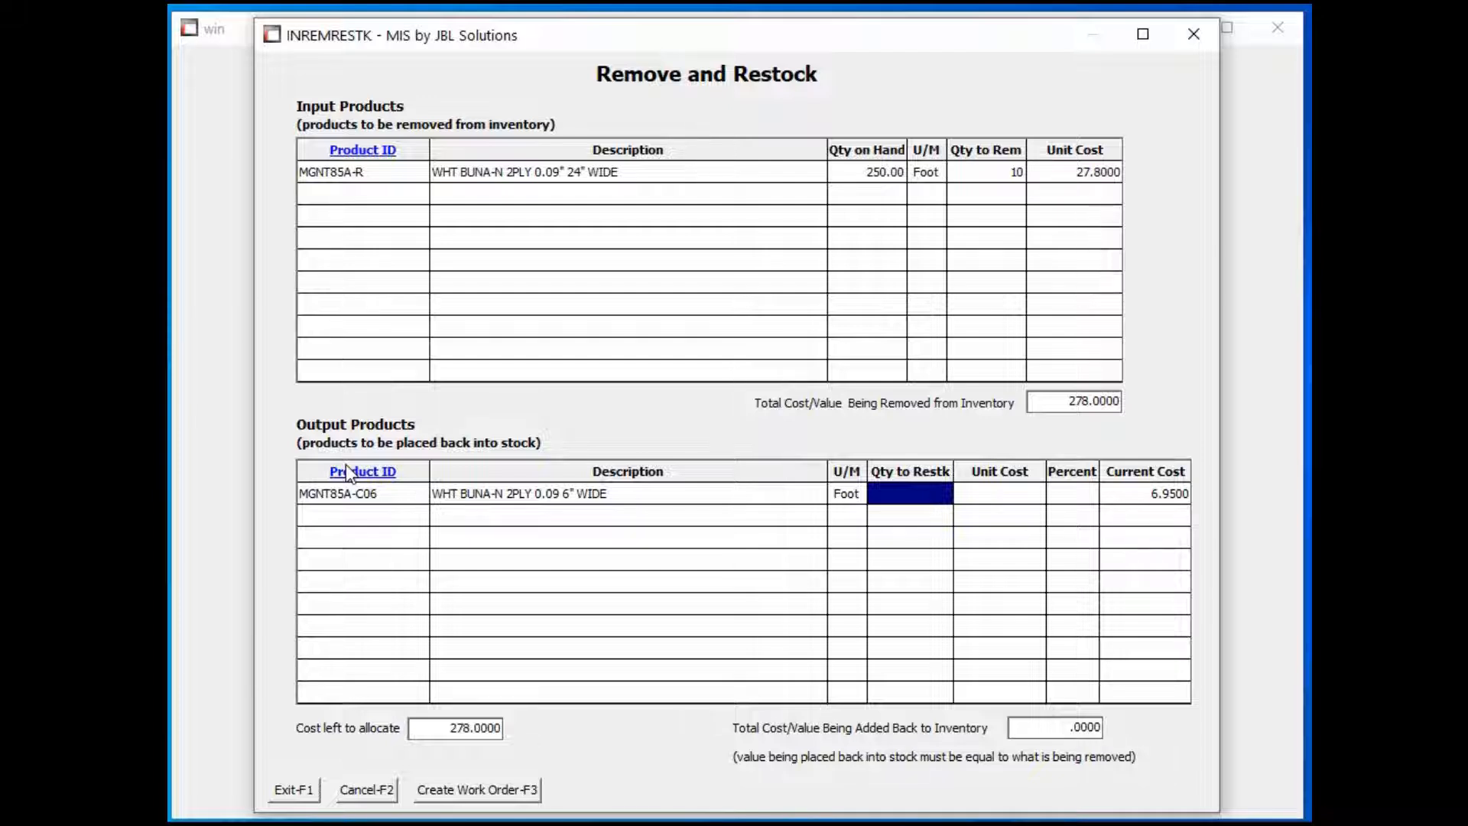
text(10)
key(Tab)
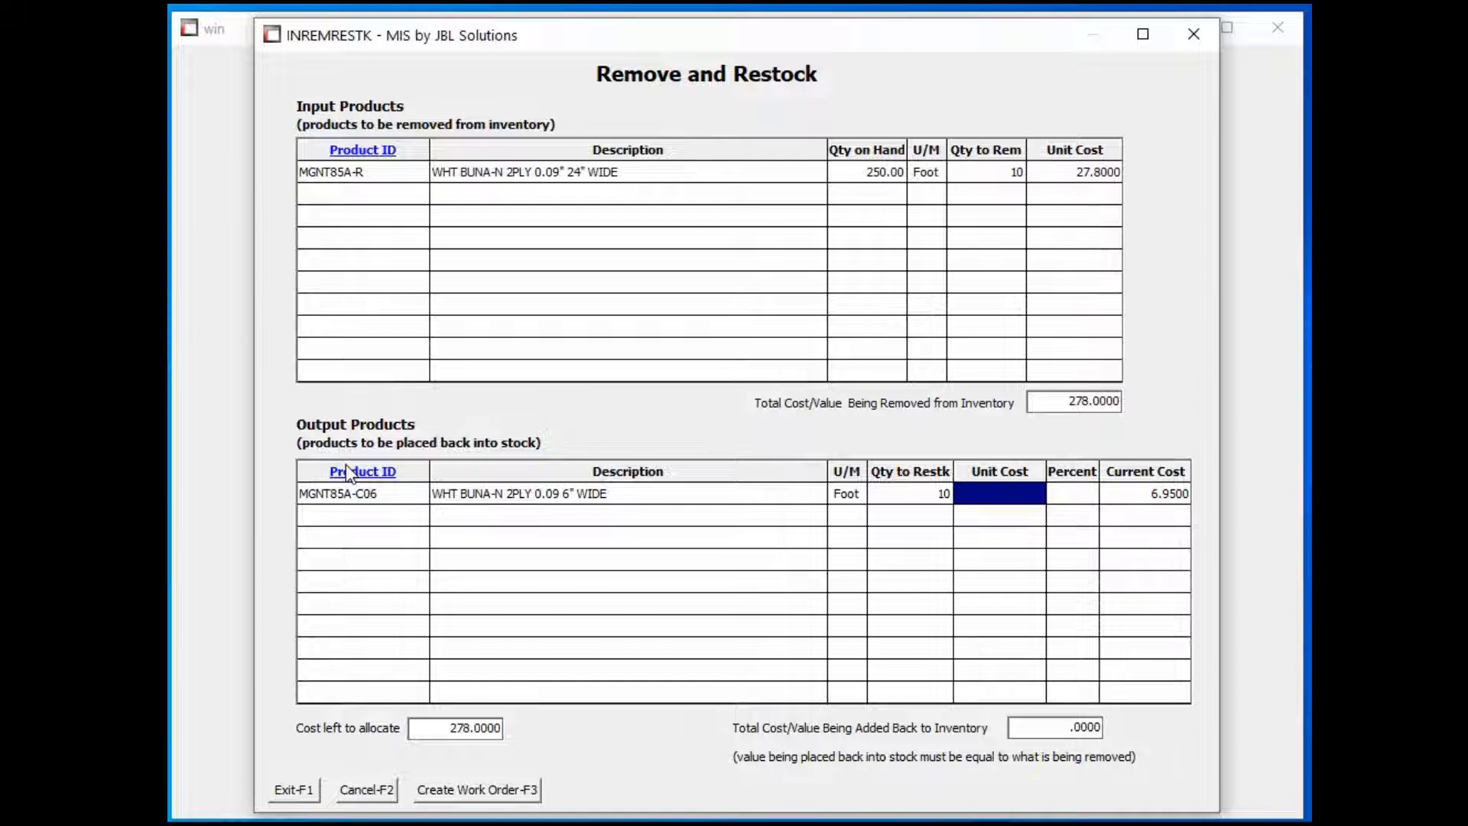
text(6.95)
key(Tab)
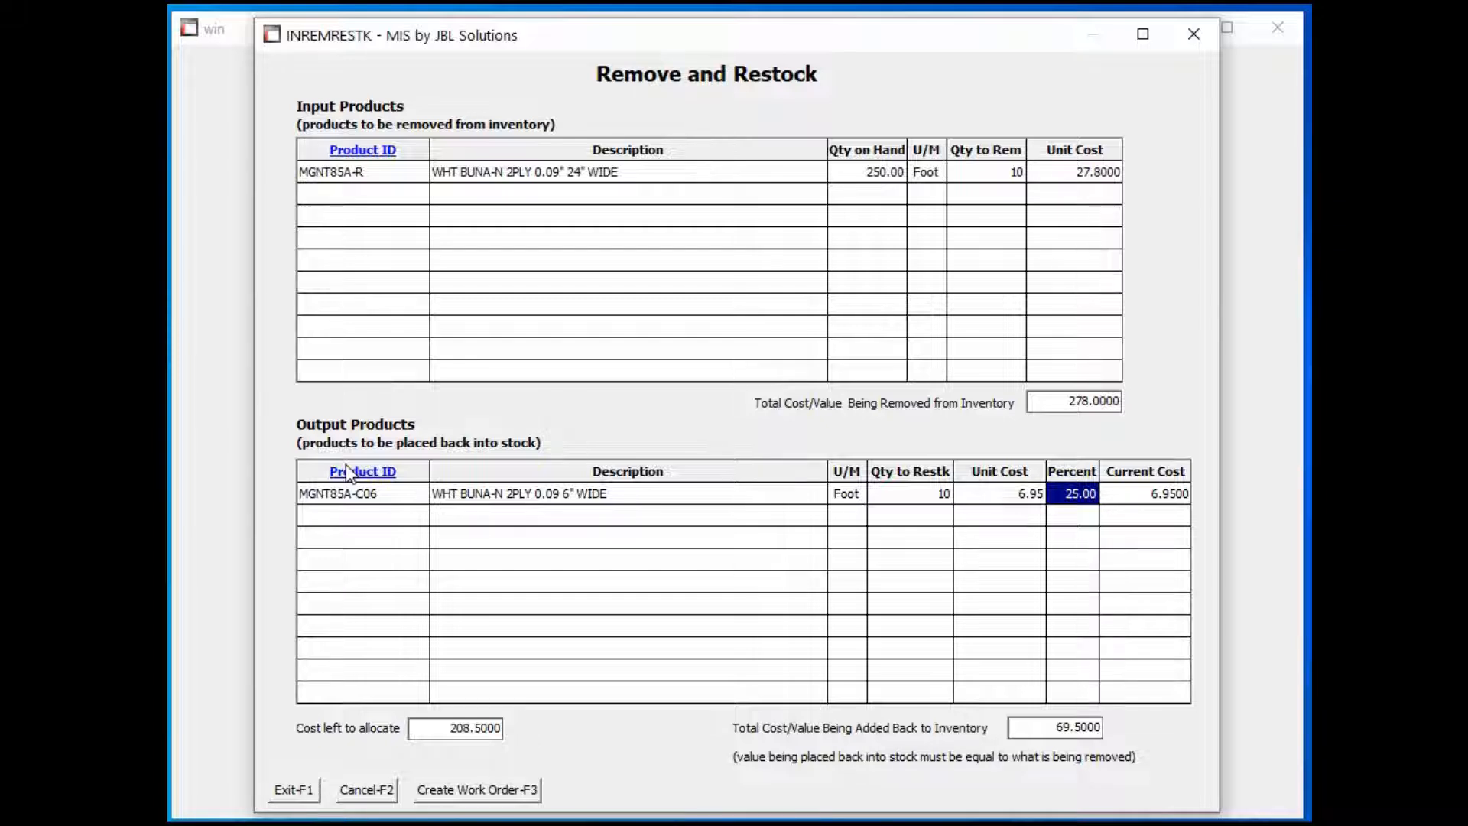
- Add MGNT85A-C18 as the second output product with a restock quantity of 10 and 75 percent of the cost
double_click(405, 515)
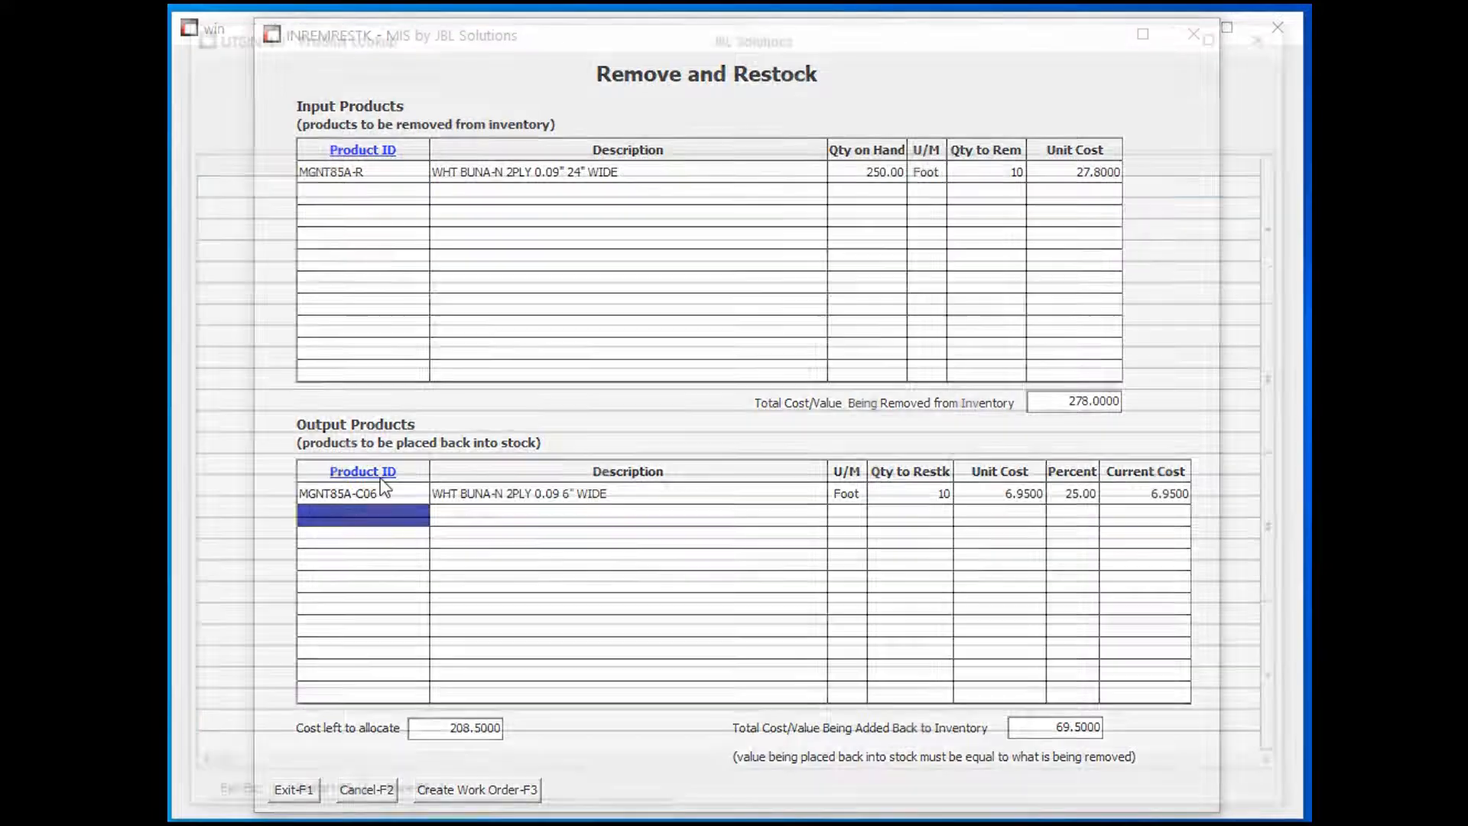
text(MGM)
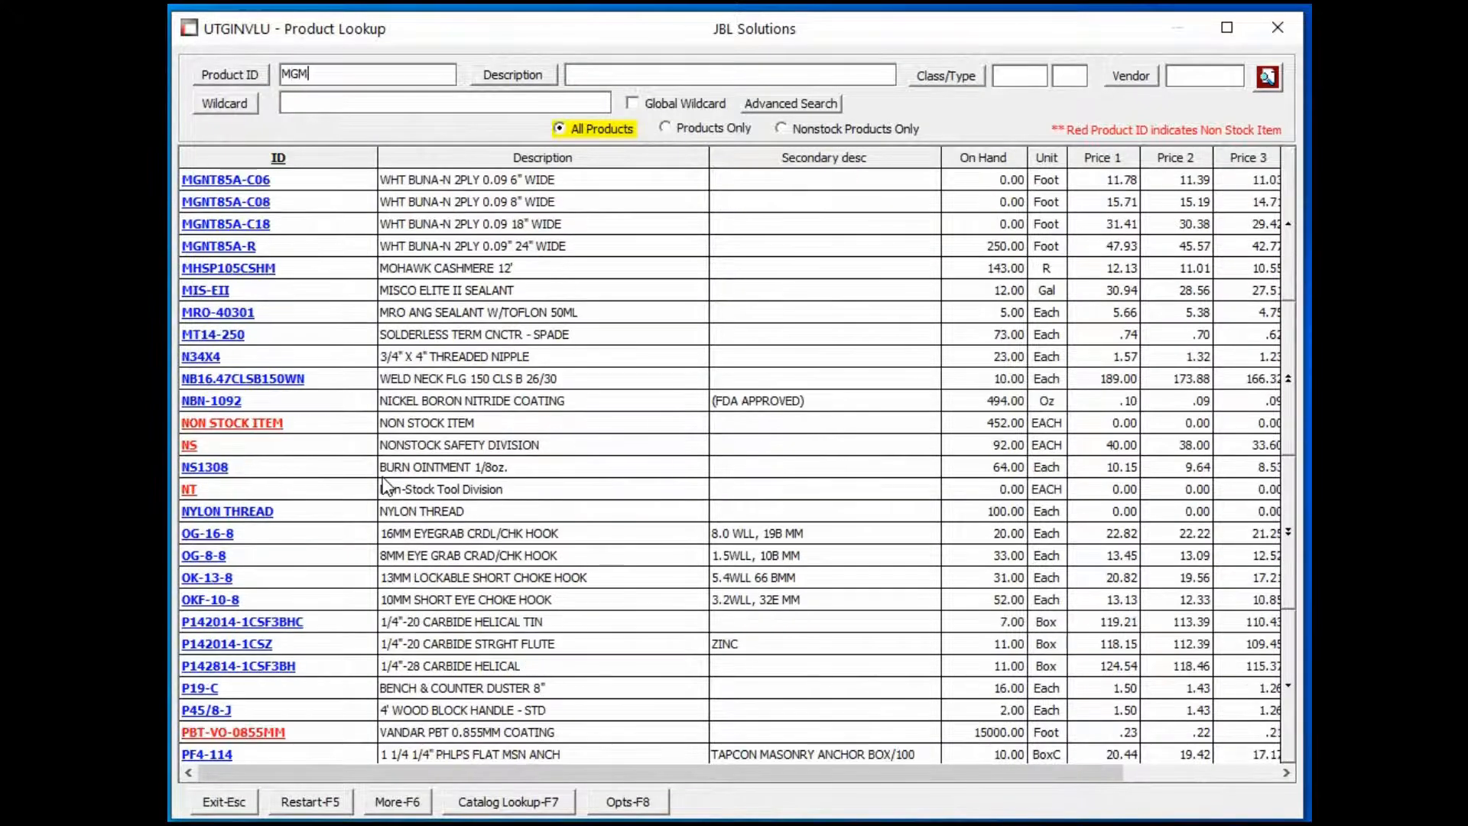
key(Down)
key(Down)
key(Down)
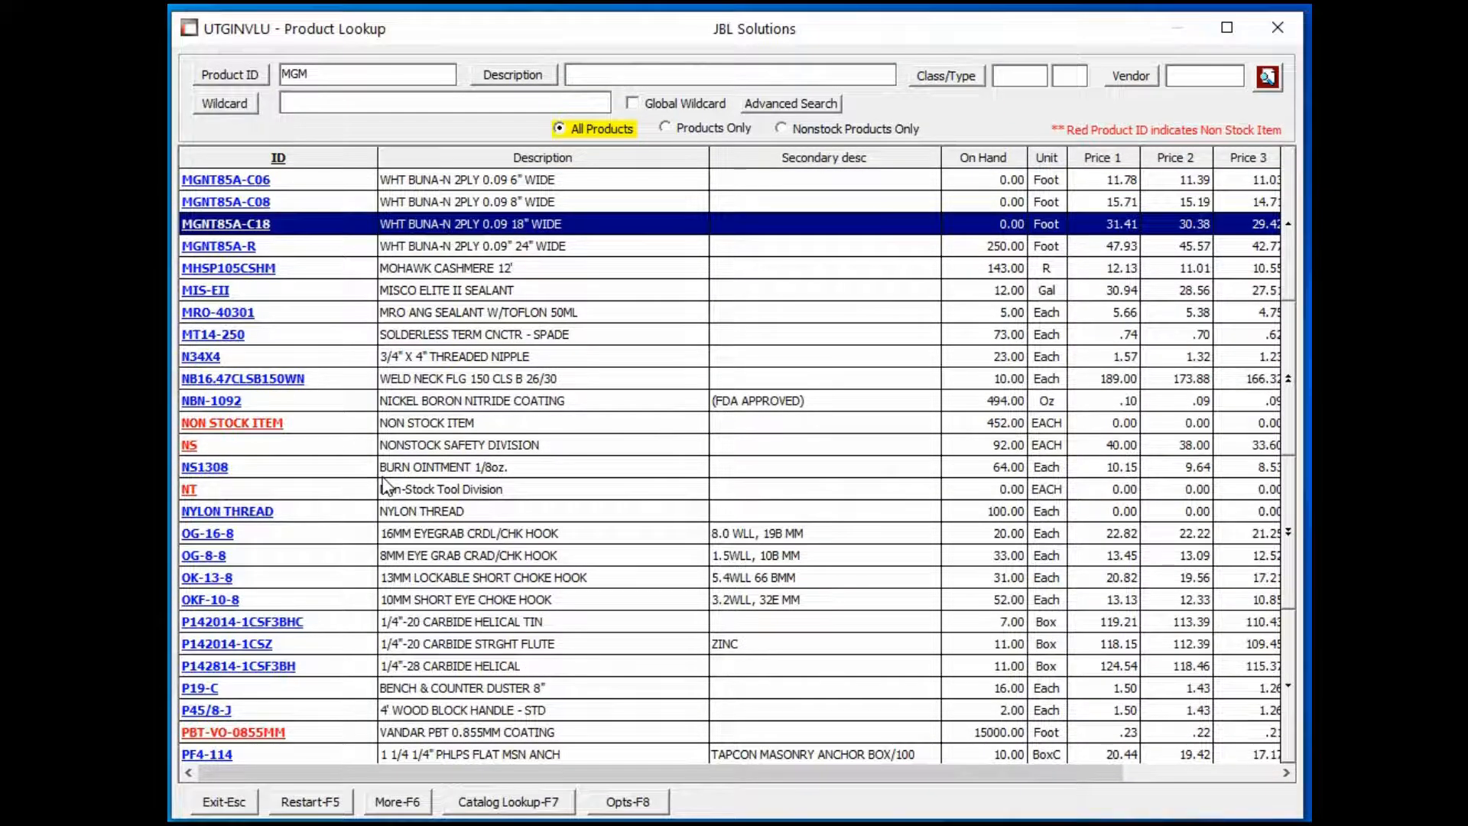
key(Return)
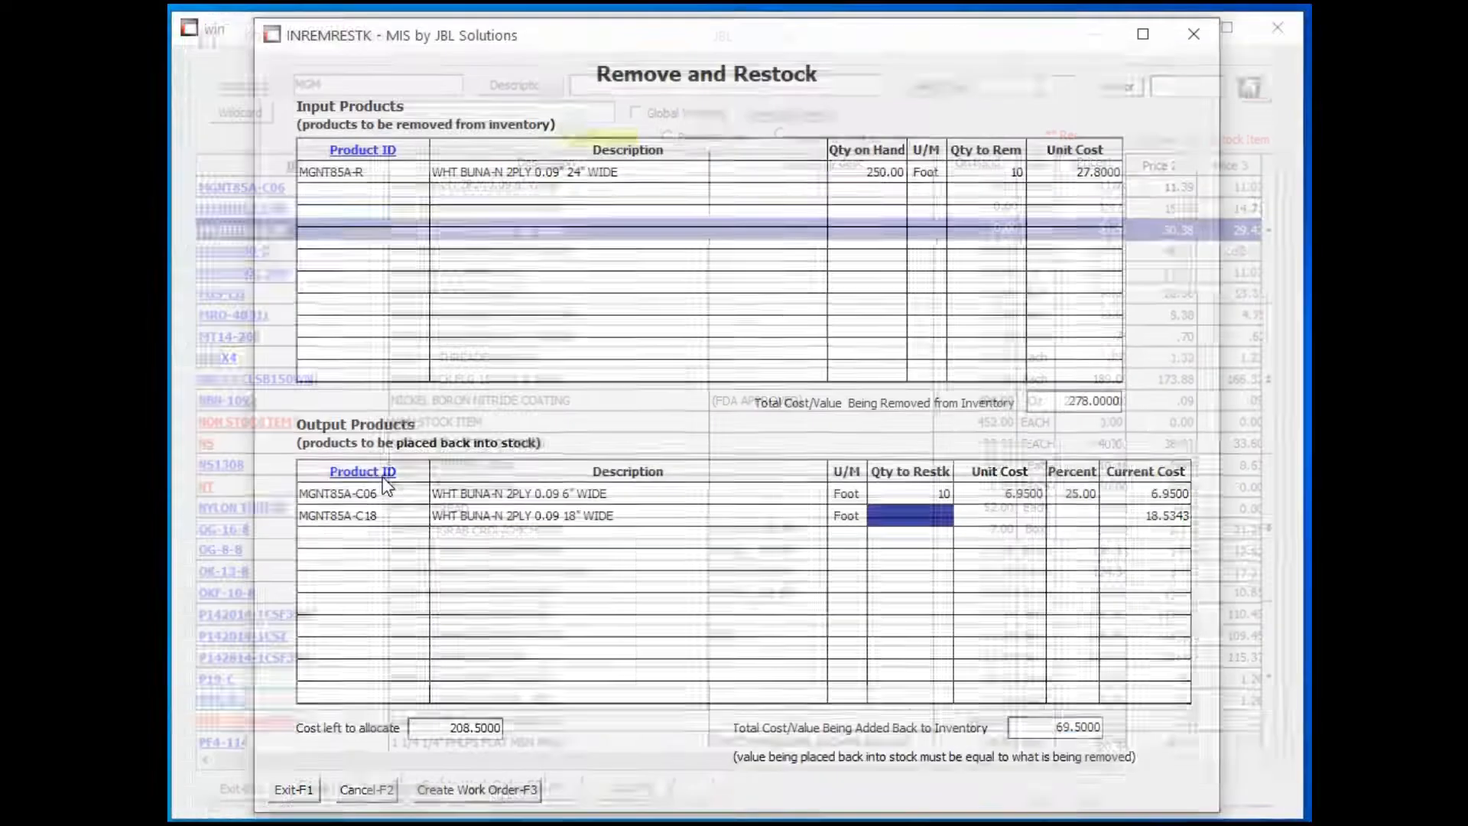
text(10)
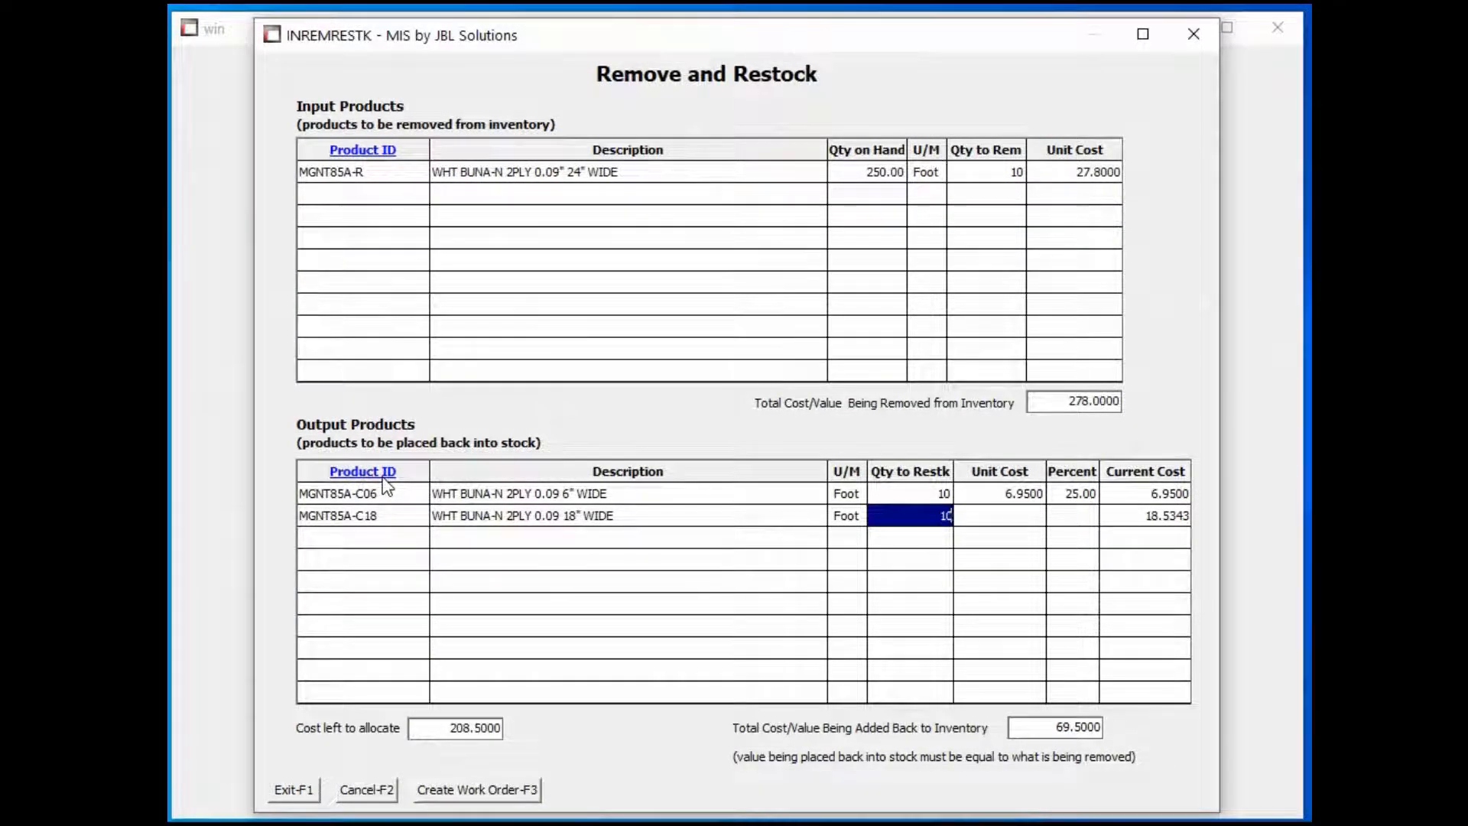
key(Tab)
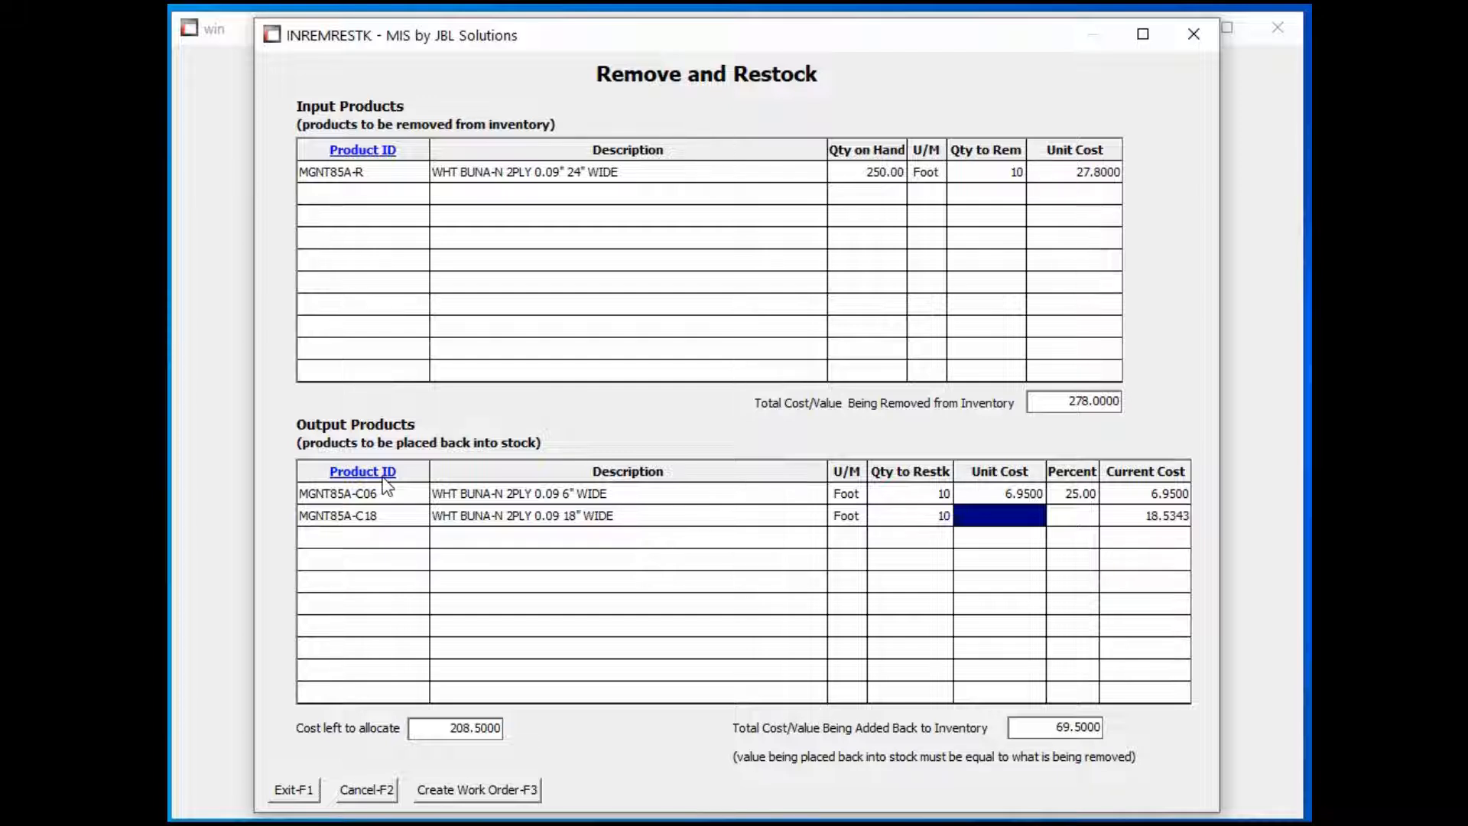
key(Tab)
text(75)
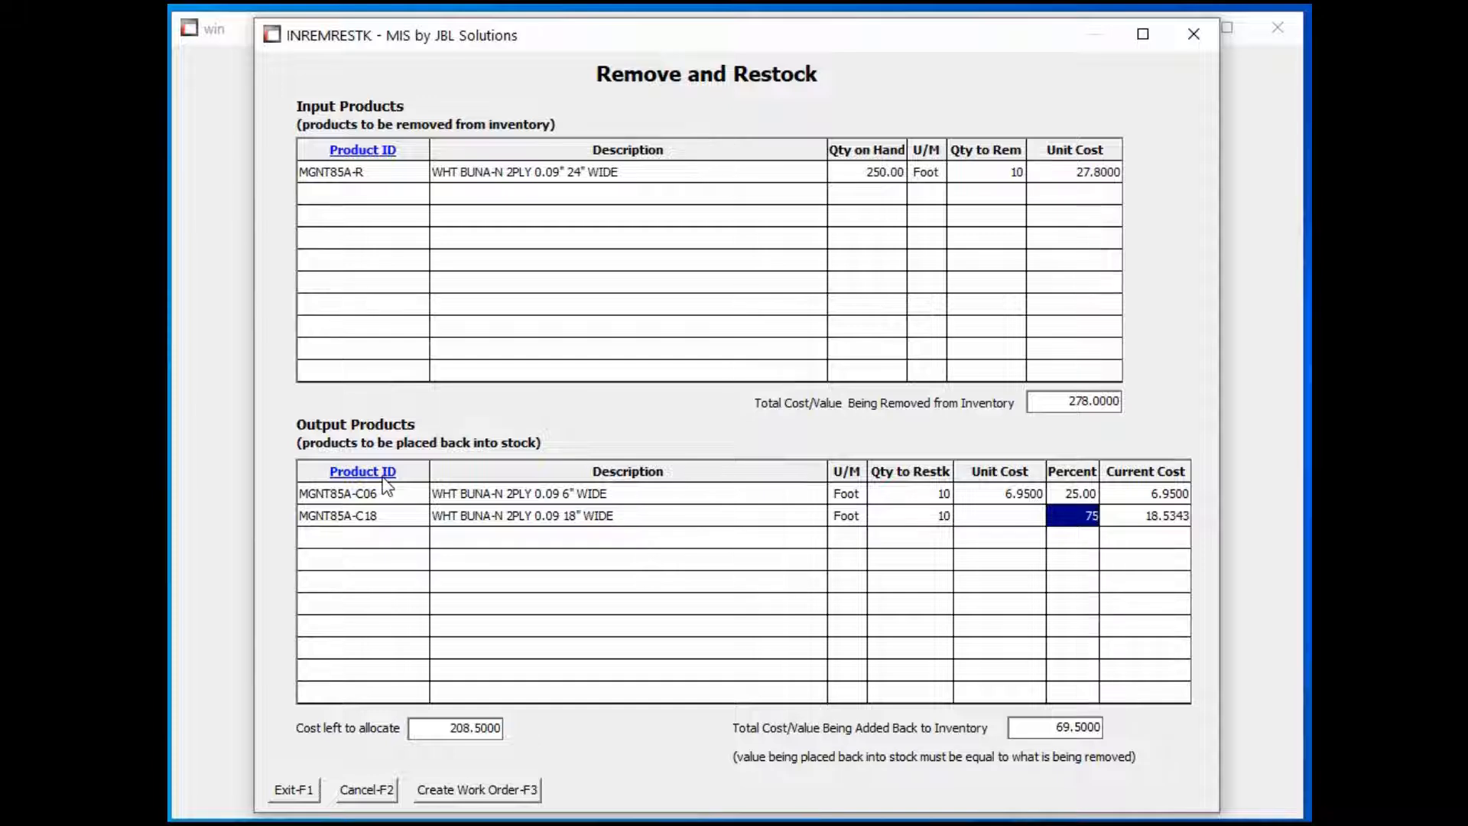
key(Return)
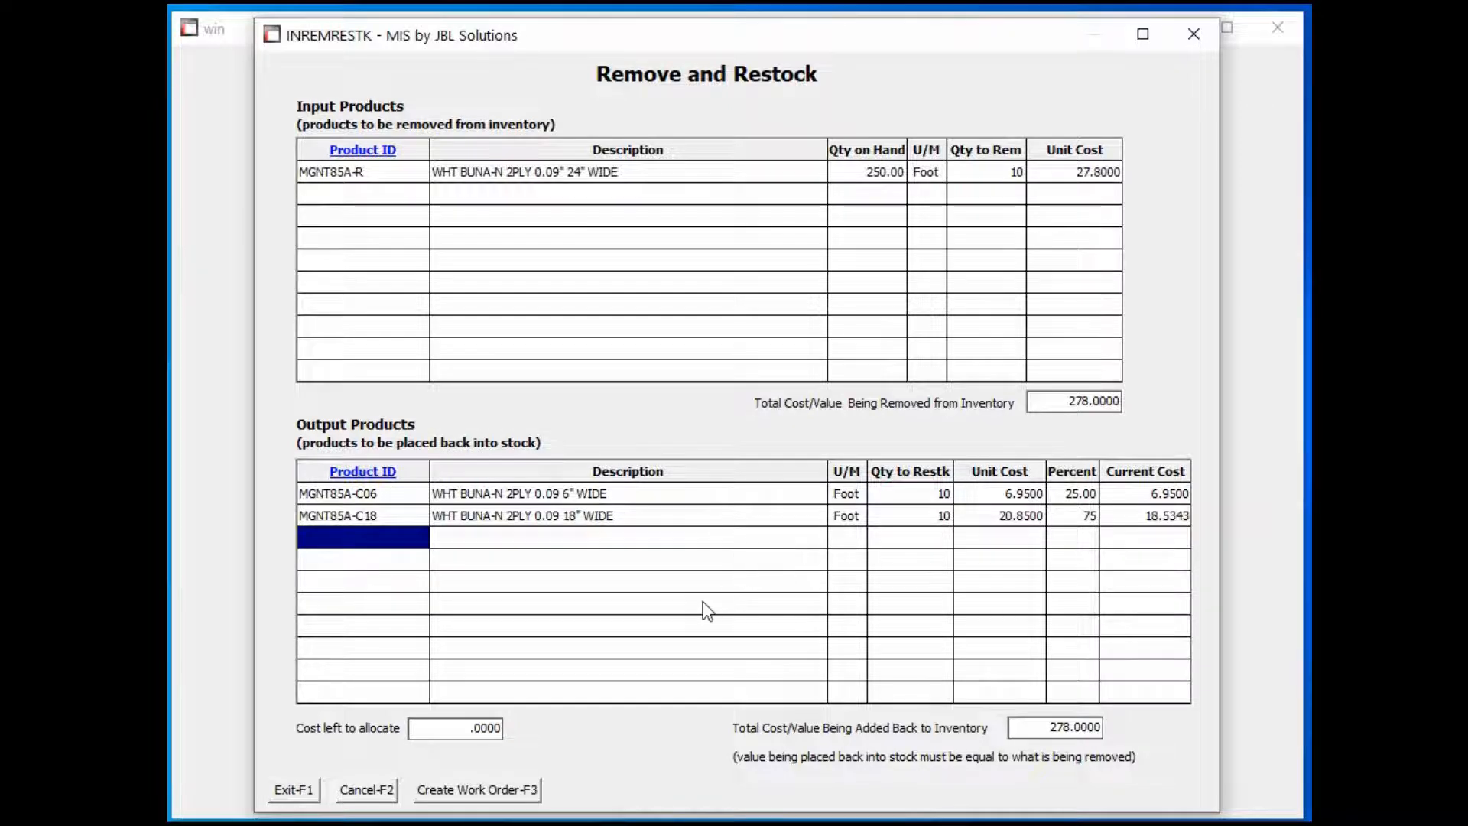
- Create the work order with material allocated from lot ABV210829, and view its Work Order Report on screen
click(523, 790)
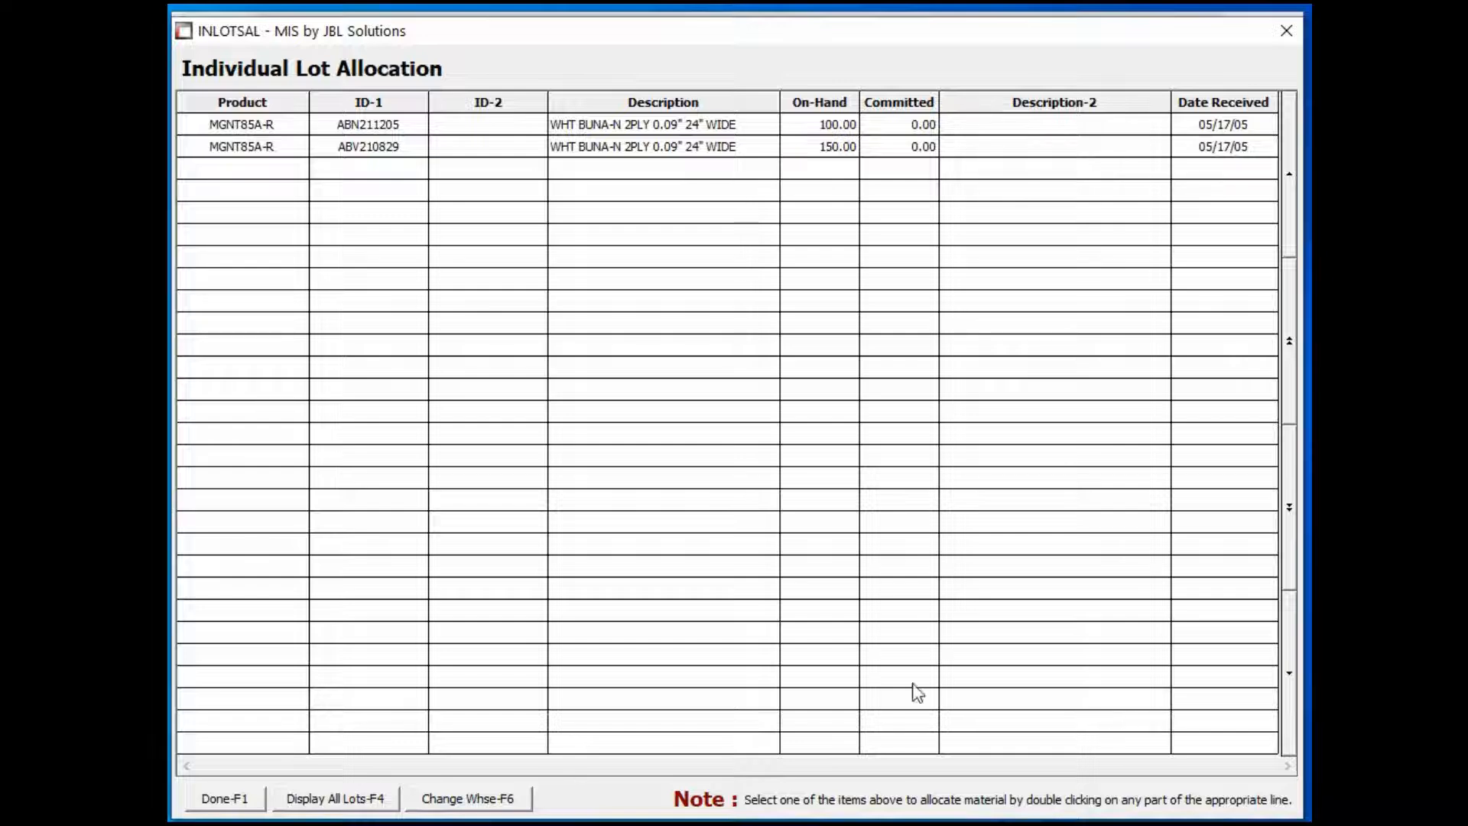
double_click(727, 149)
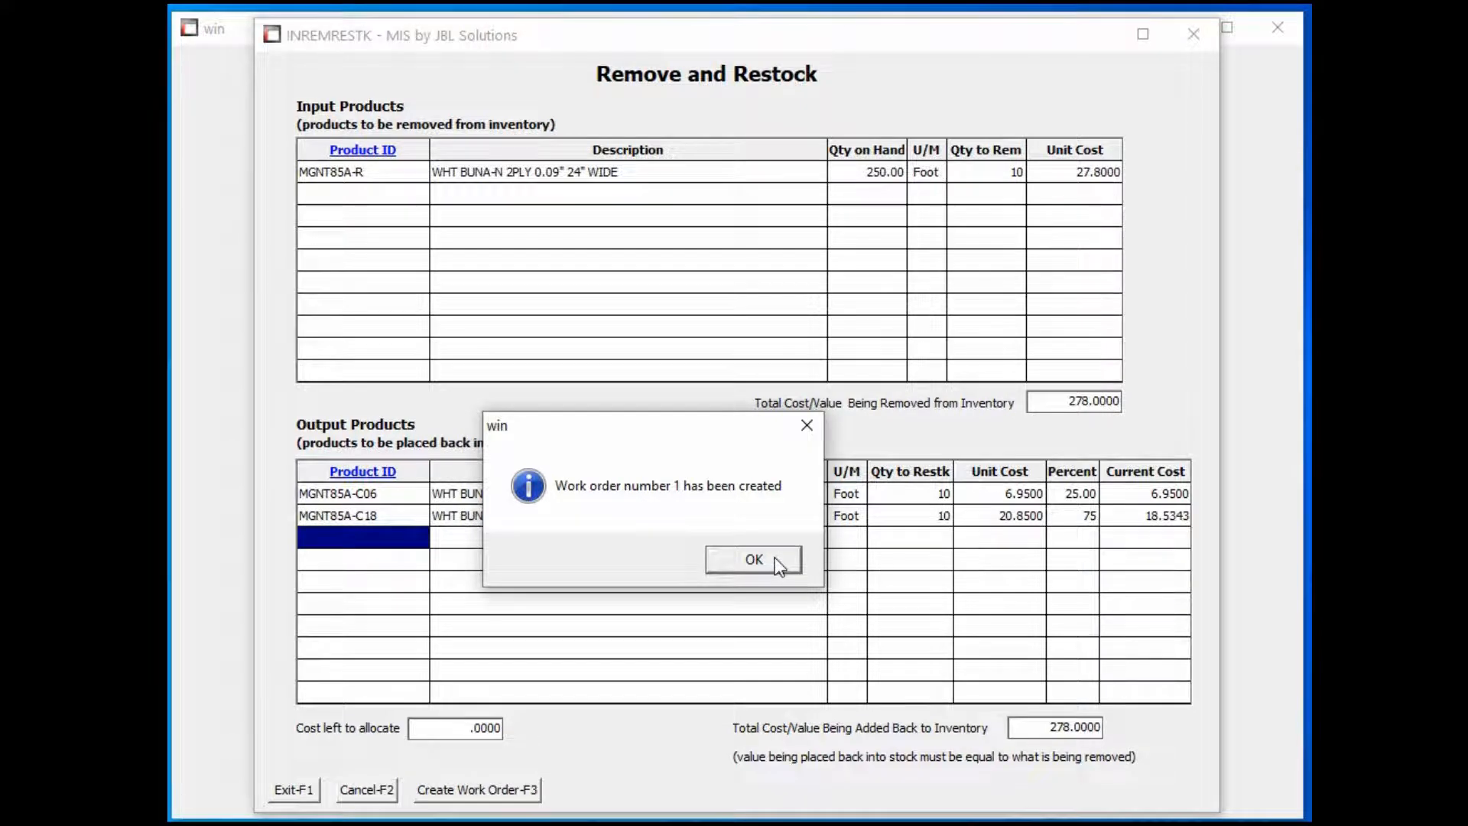
click(754, 559)
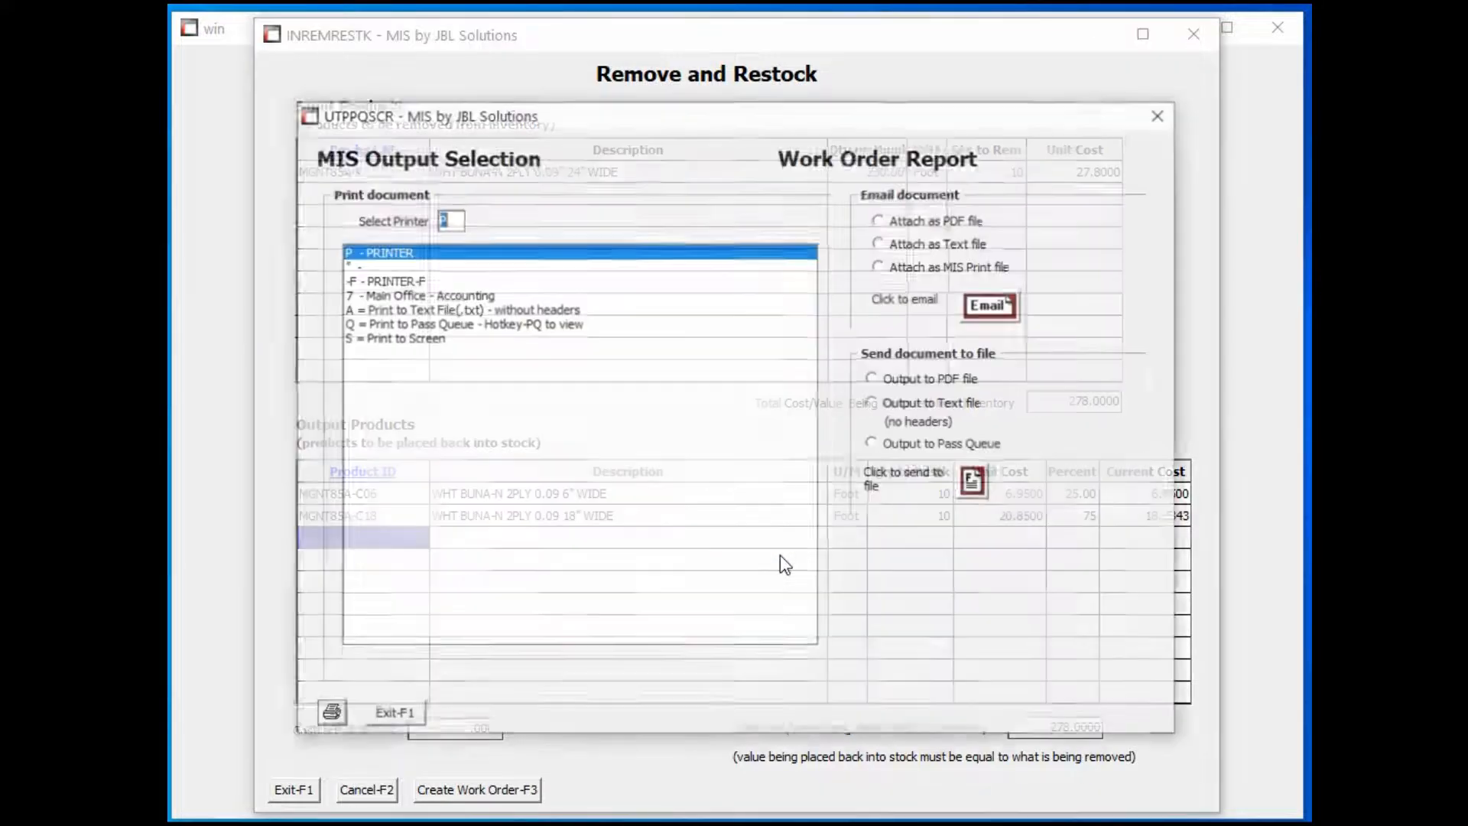
key(Escape)
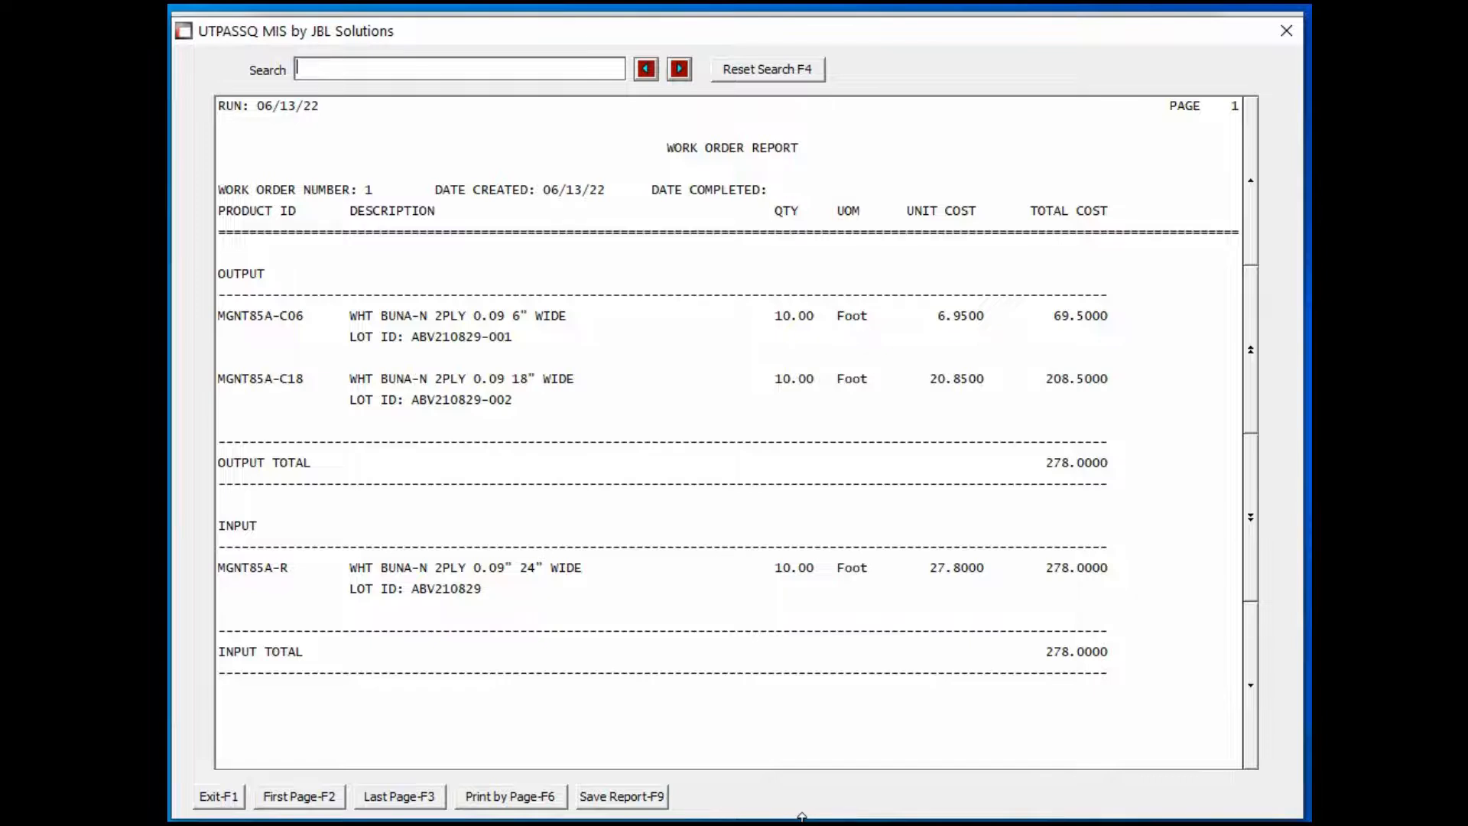
key(F1)
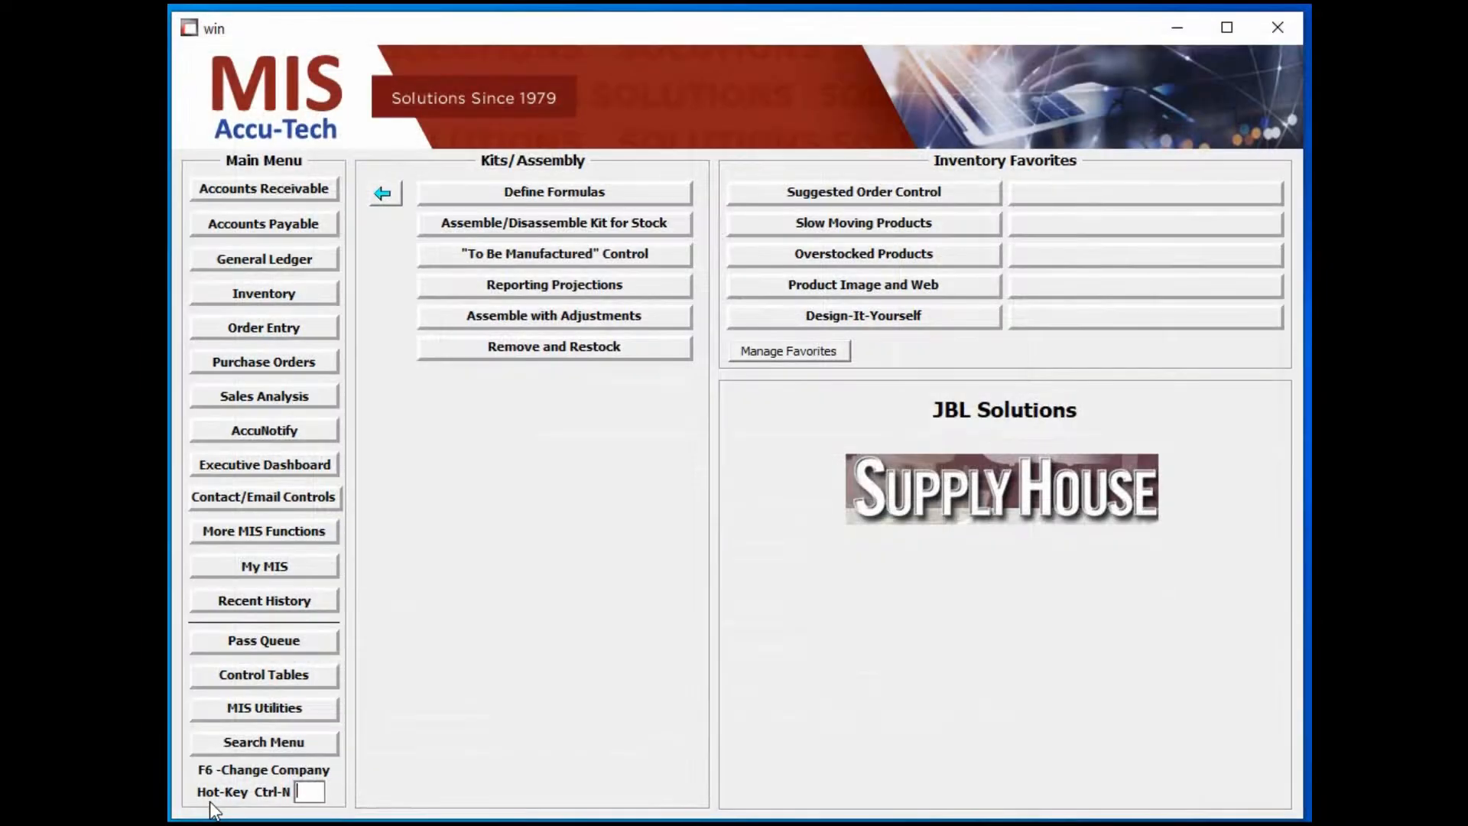
- Look up the open Remove and Restock work order for MGNT85A-R and mark it as complete
click(506, 348)
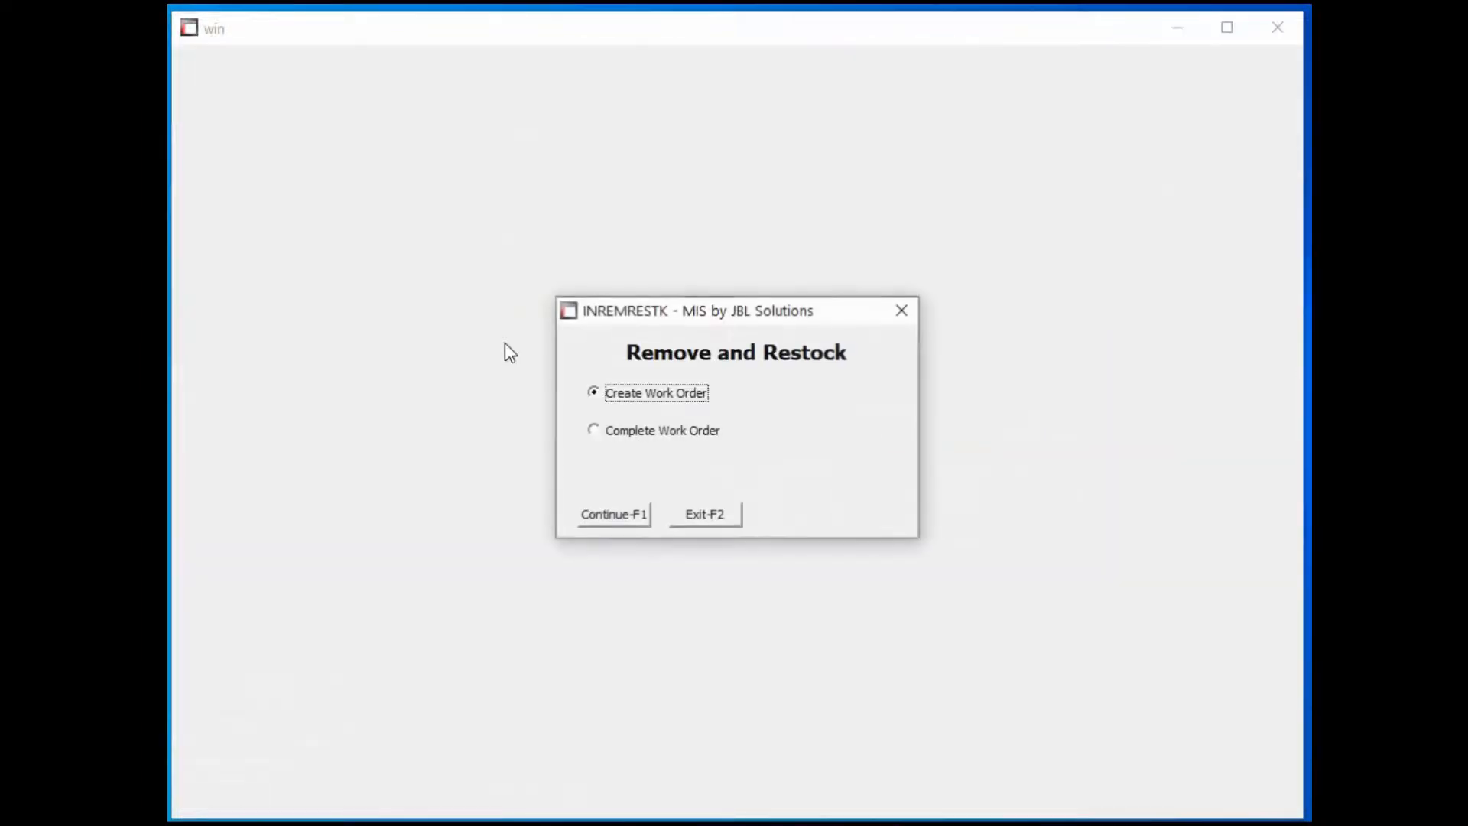
click(593, 429)
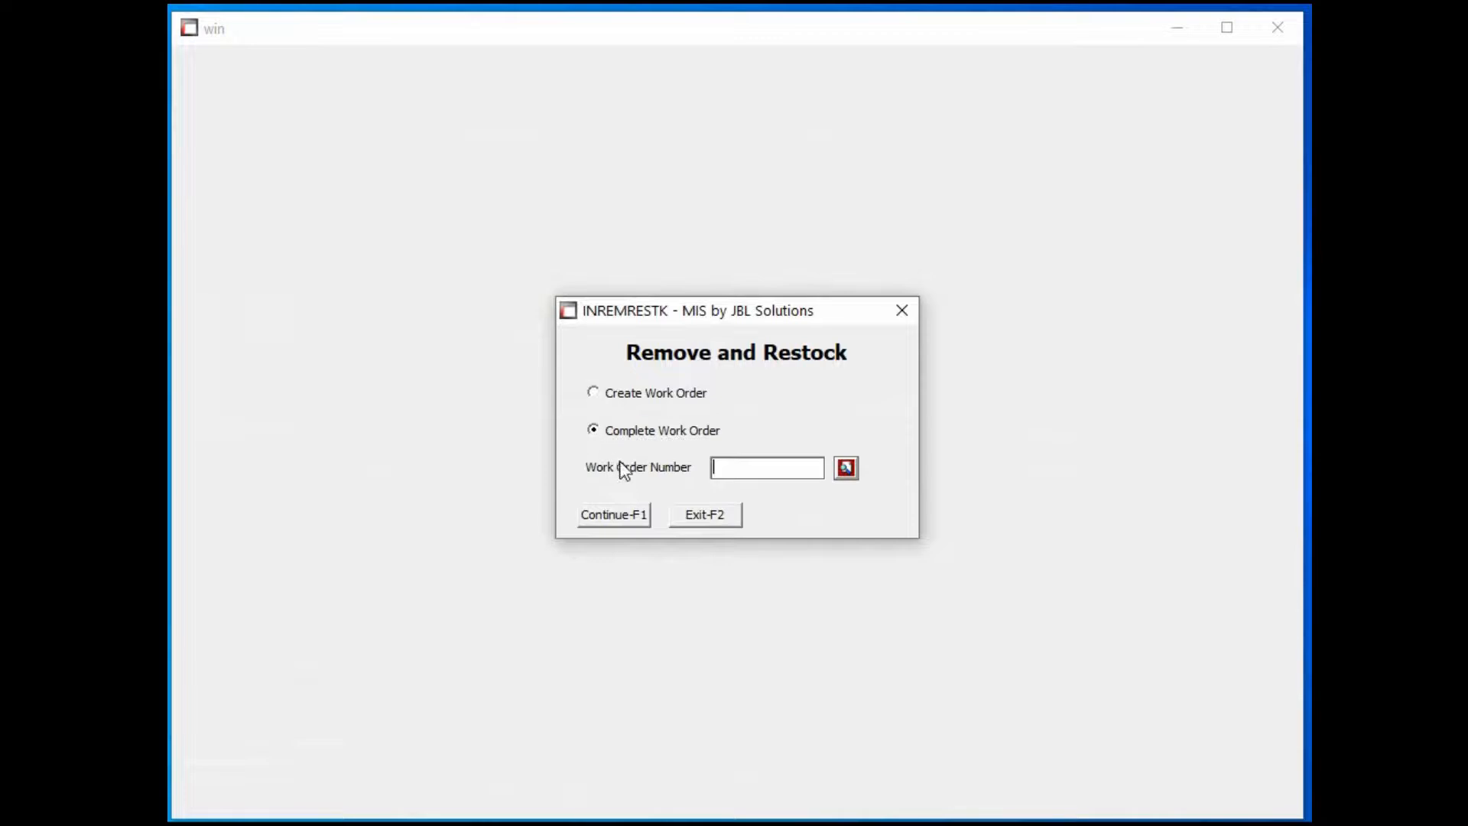
click(846, 468)
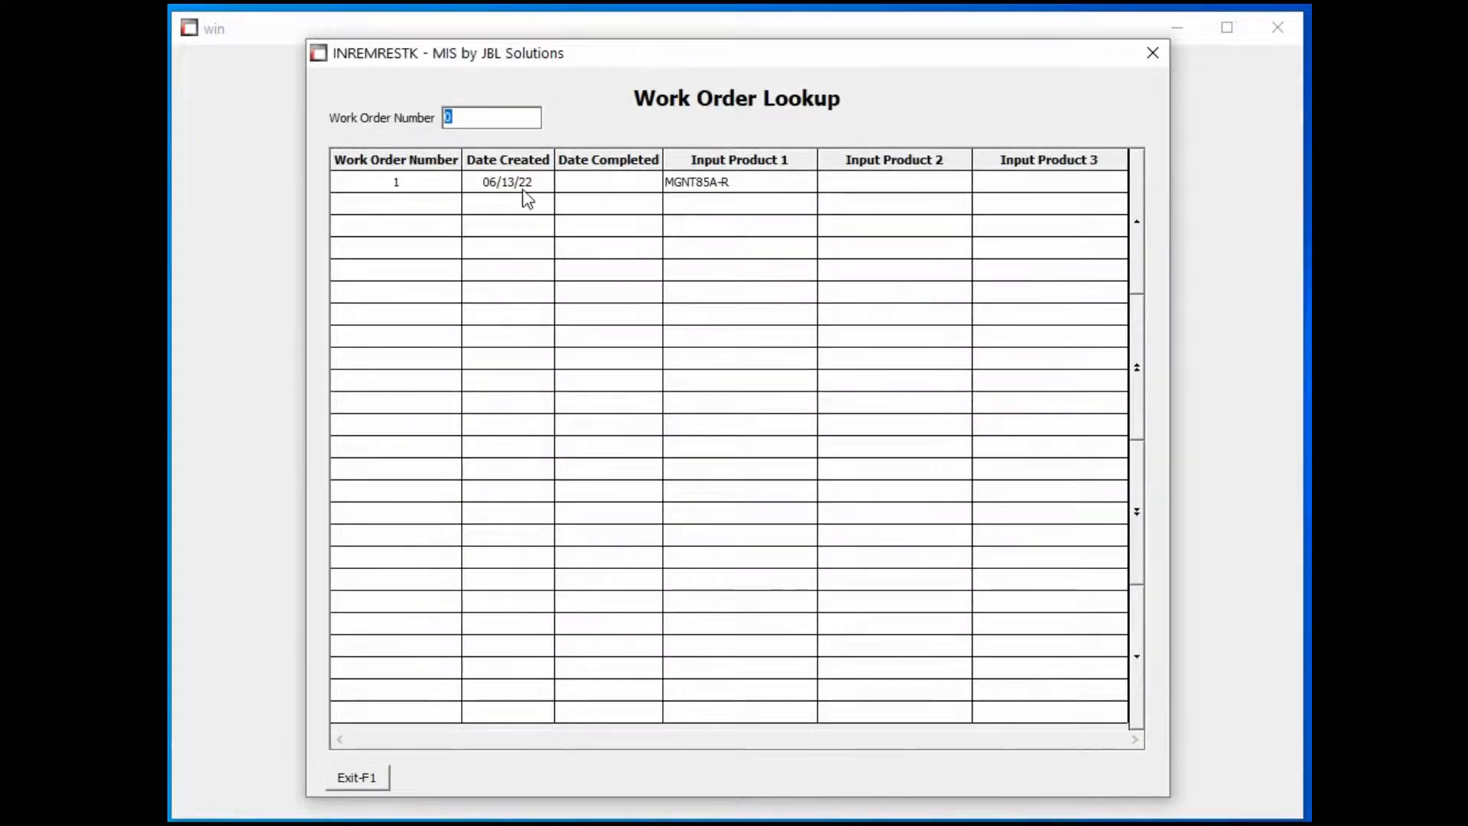
double_click(521, 190)
click(615, 515)
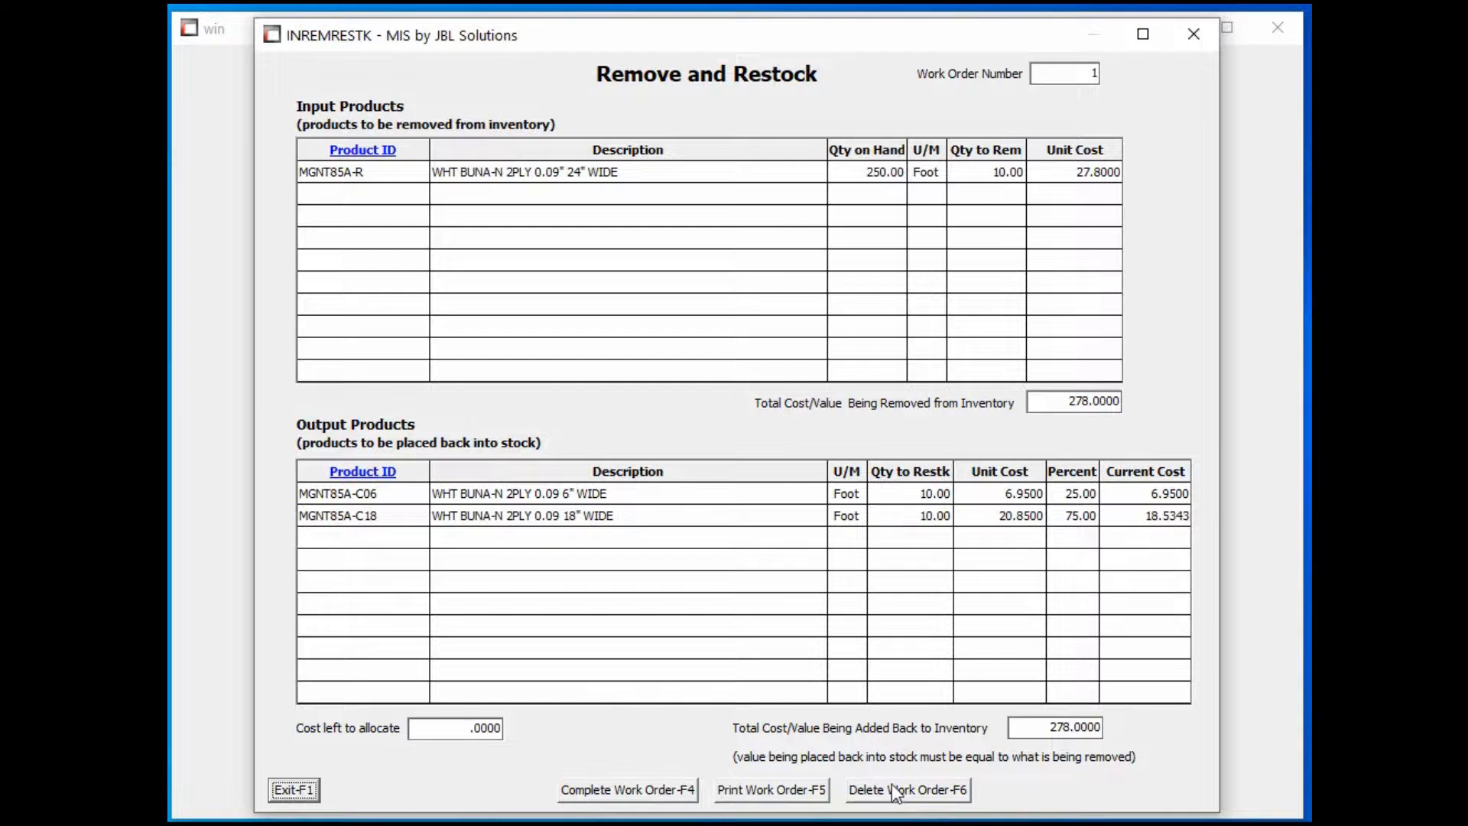
click(673, 791)
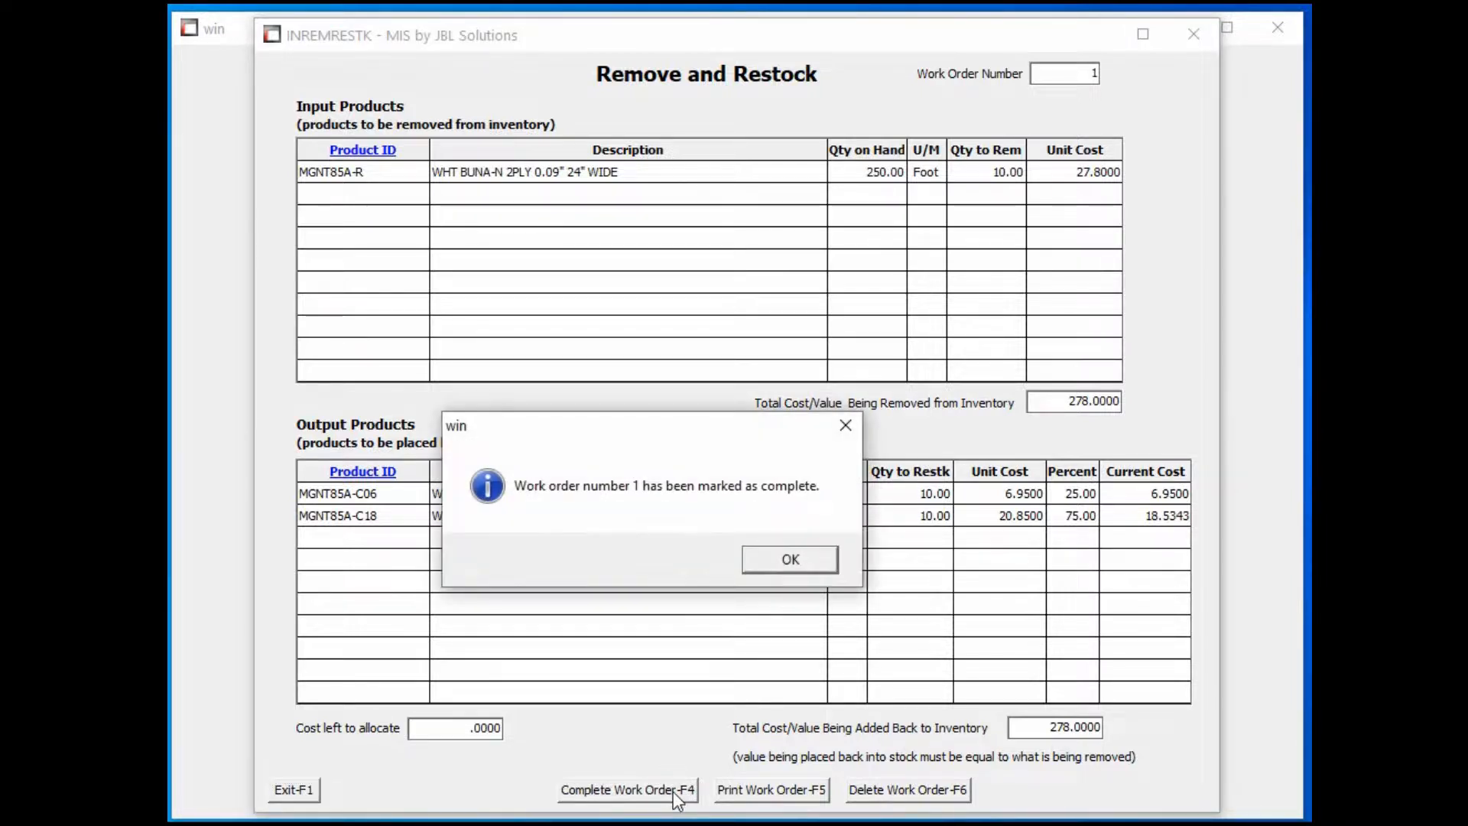